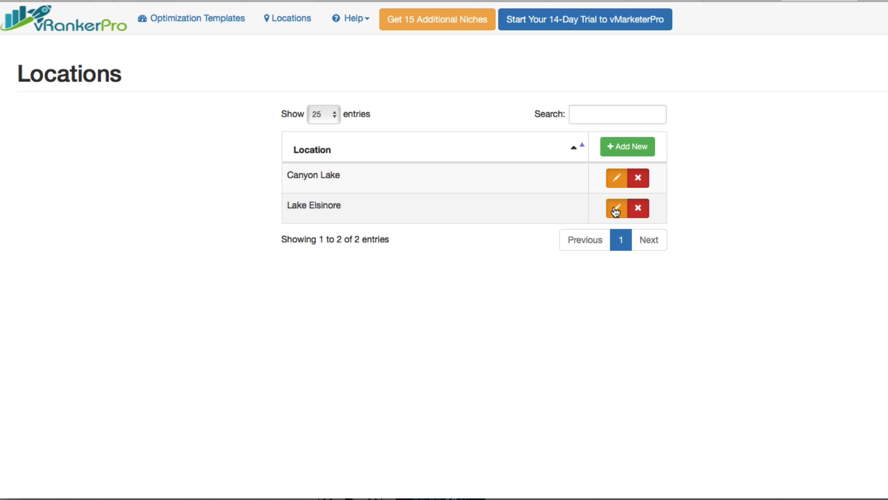
# - Open the Canyon Lake location for editing and examine its region, postcode, road and point-of-interest entries
pyautogui.click(618, 185)
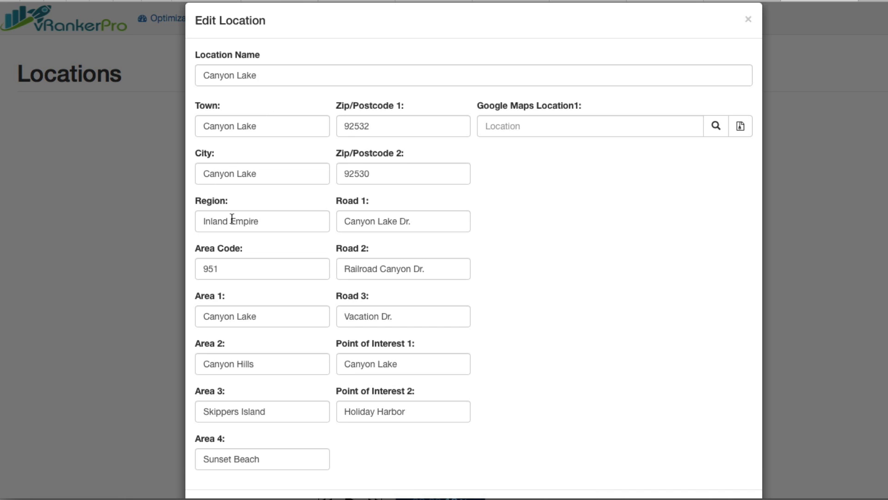
pyautogui.tripleClick(281, 224)
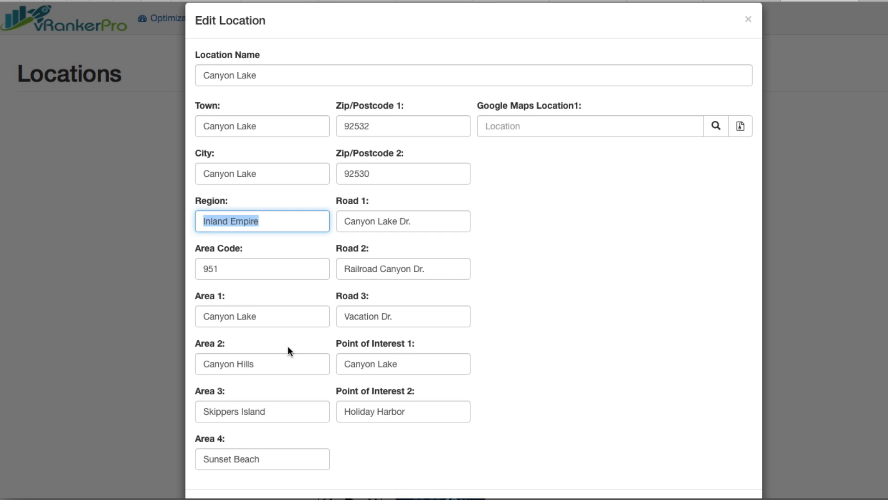
pyautogui.scroll(-2, 376, 293)
pyautogui.scroll(2, 396, 199)
pyautogui.moveTo(382, 126); pyautogui.dragTo(304, 121)
pyautogui.moveTo(410, 178); pyautogui.dragTo(316, 169)
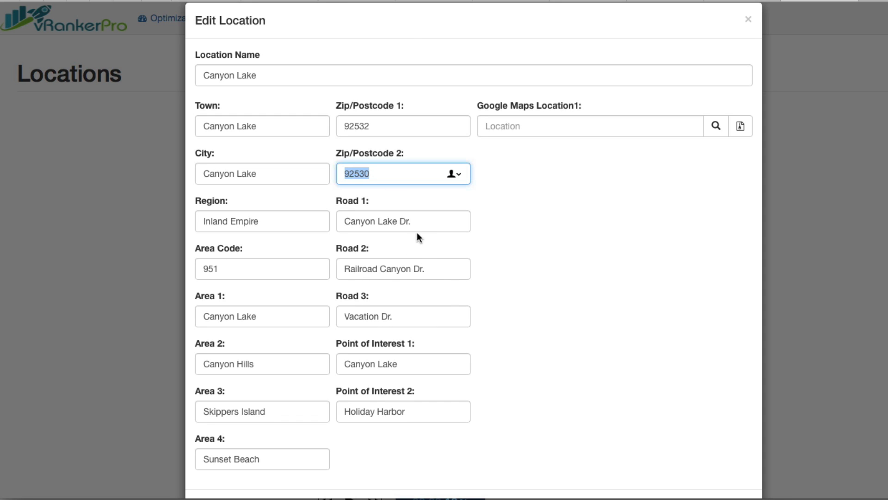
pyautogui.moveTo(420, 222); pyautogui.dragTo(345, 221)
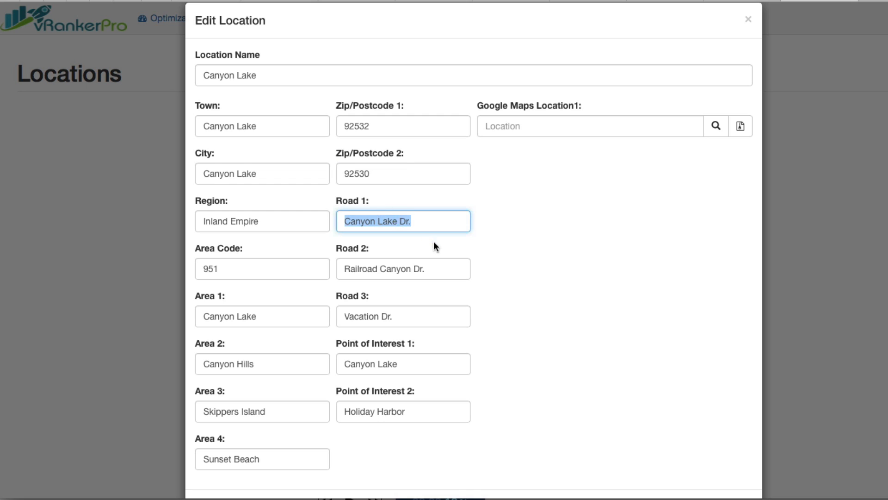
pyautogui.moveTo(442, 264); pyautogui.dragTo(344, 268)
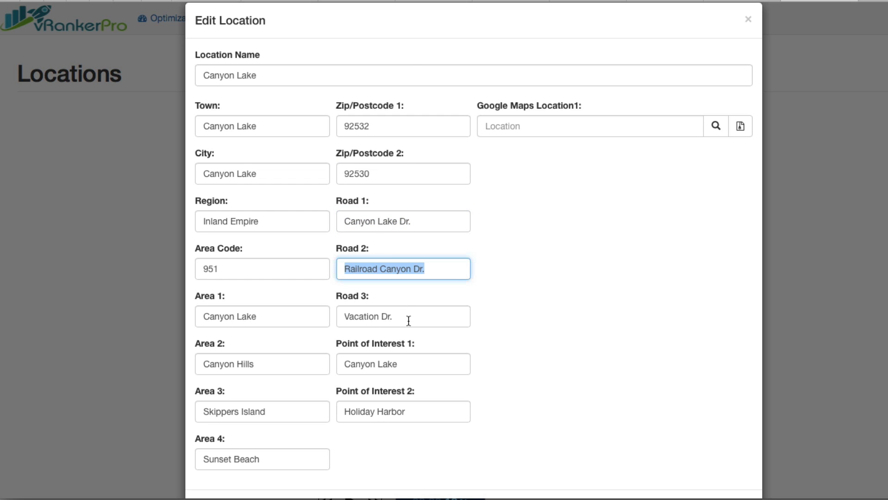
pyautogui.moveTo(407, 319); pyautogui.dragTo(378, 297)
pyautogui.moveTo(434, 369); pyautogui.dragTo(339, 348)
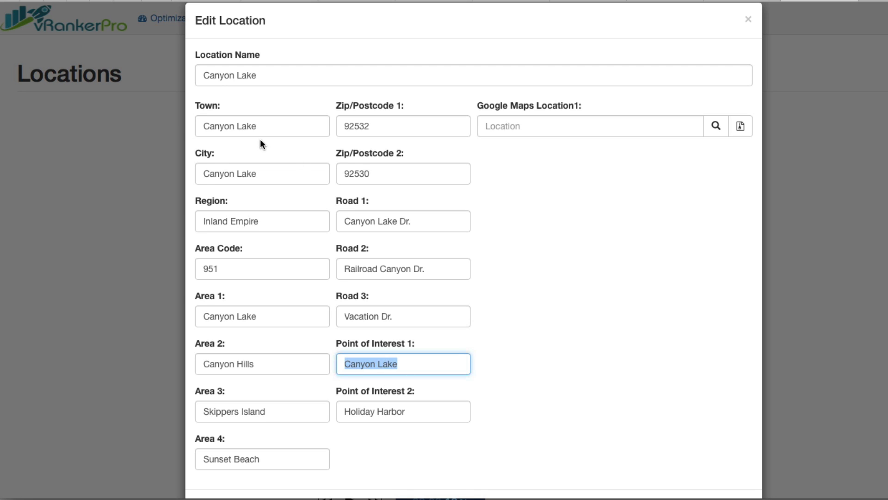
pyautogui.click(414, 358)
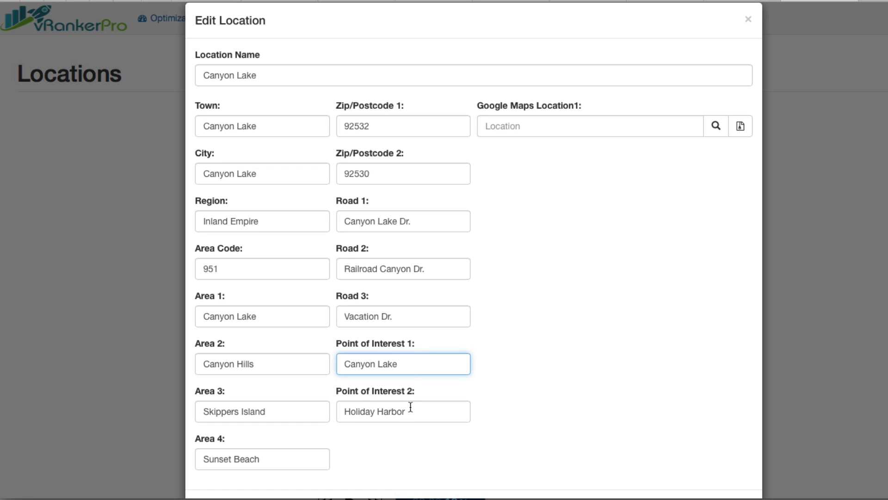
pyautogui.moveTo(418, 412); pyautogui.dragTo(338, 411)
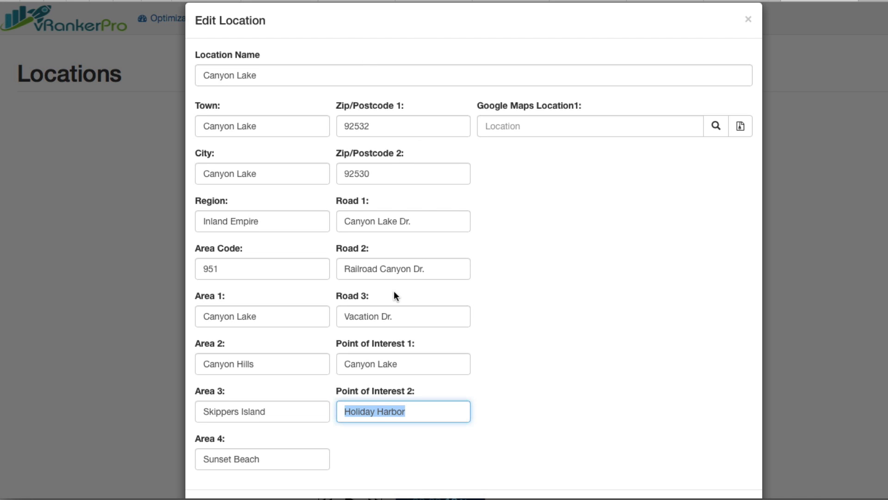
# - Look up "Canyon Lake, CA" as the Google Maps location in the Canyon Lake record
pyautogui.click(529, 129)
pyautogui.write('Ca')
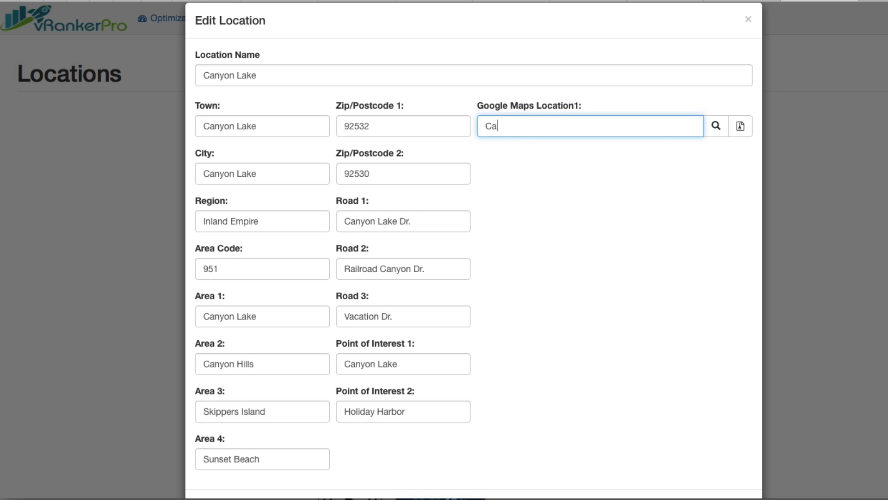
pyautogui.write('nyon Lake, CA')
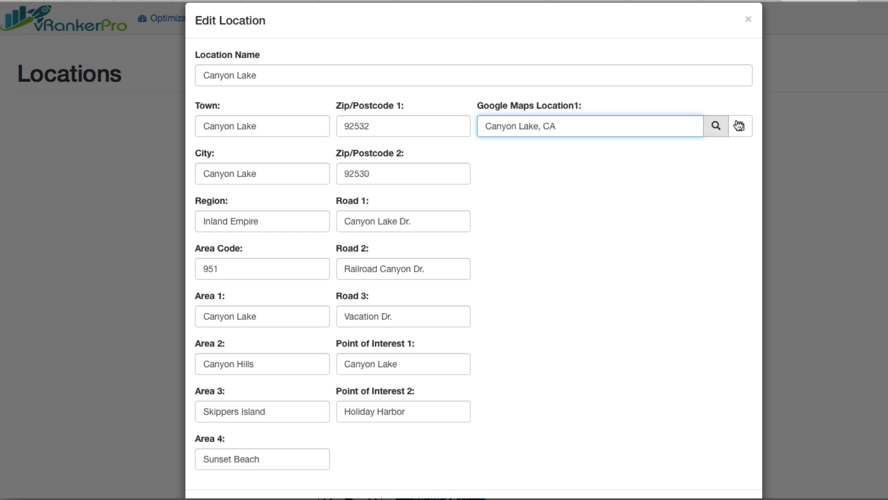
pyautogui.click(716, 125)
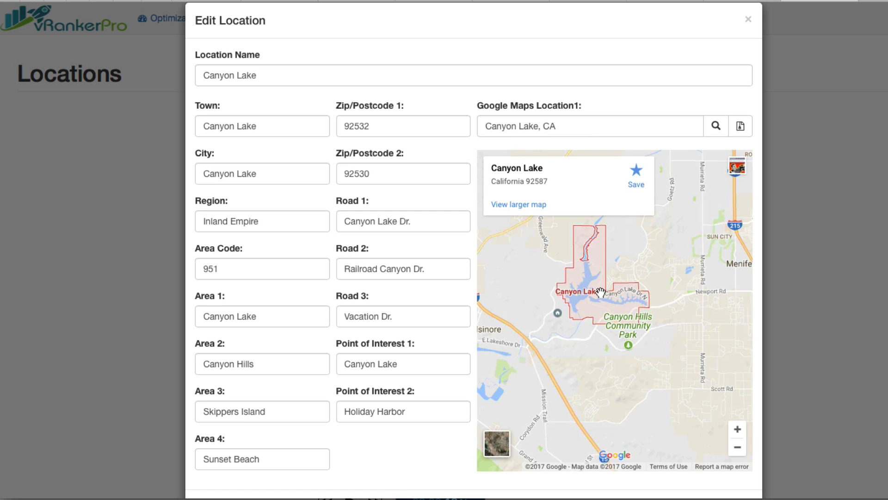
# - Examine the map around Canyon Lake for roads, areas and points of interest, and close the location record without saving
pyautogui.scroll(3, 601, 292)
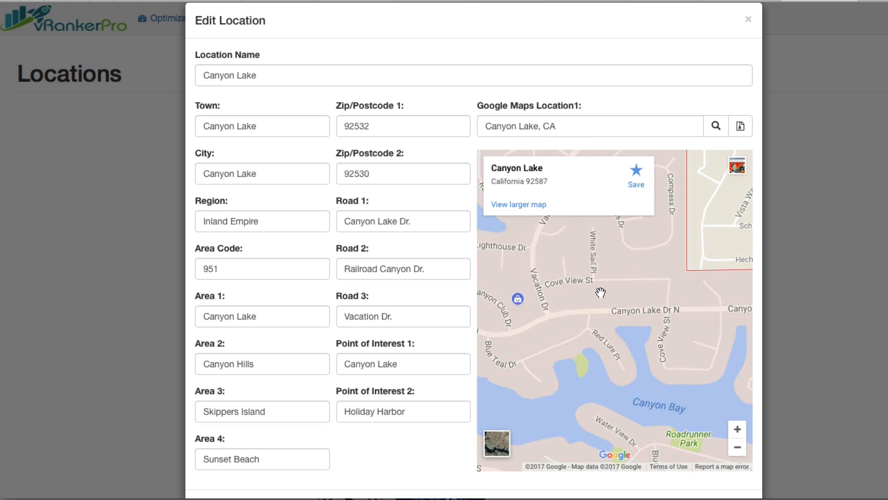
pyautogui.moveTo(678, 312); pyautogui.dragTo(648, 302)
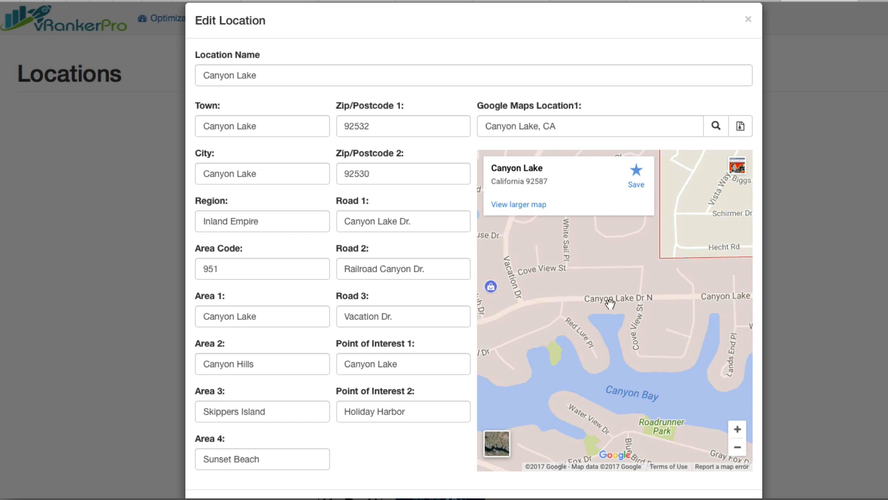
pyautogui.moveTo(596, 329); pyautogui.dragTo(614, 279)
pyautogui.moveTo(678, 389); pyautogui.dragTo(648, 363)
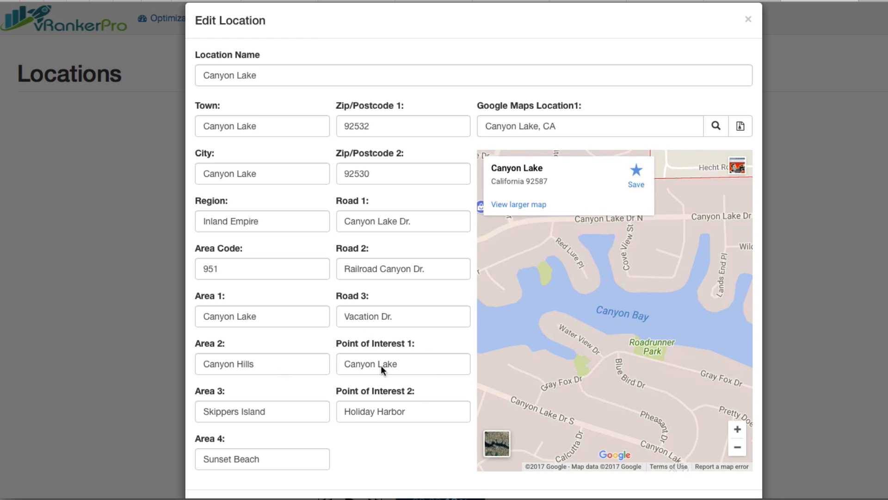
pyautogui.moveTo(566, 349); pyautogui.dragTo(684, 355)
pyautogui.moveTo(577, 324); pyautogui.dragTo(599, 352)
pyautogui.moveTo(589, 382); pyautogui.dragTo(625, 323)
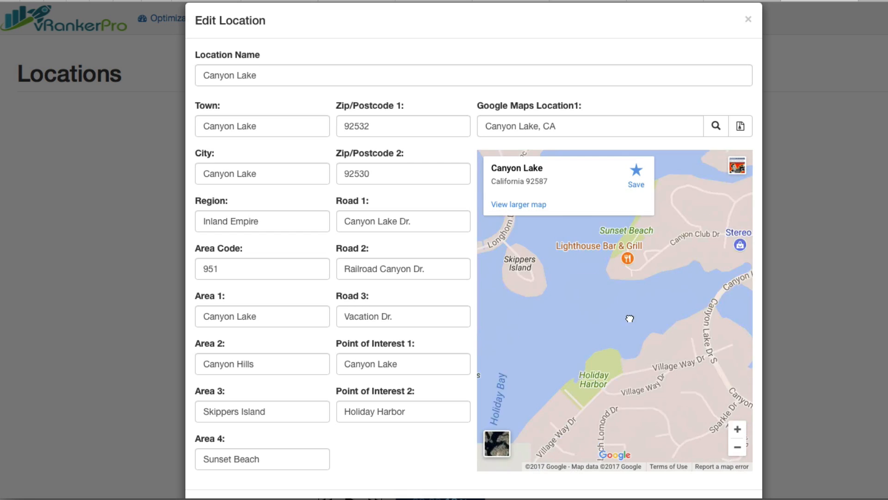
pyautogui.moveTo(578, 292); pyautogui.dragTo(639, 333)
pyautogui.moveTo(590, 361); pyautogui.dragTo(680, 368)
pyautogui.moveTo(564, 366); pyautogui.dragTo(590, 324)
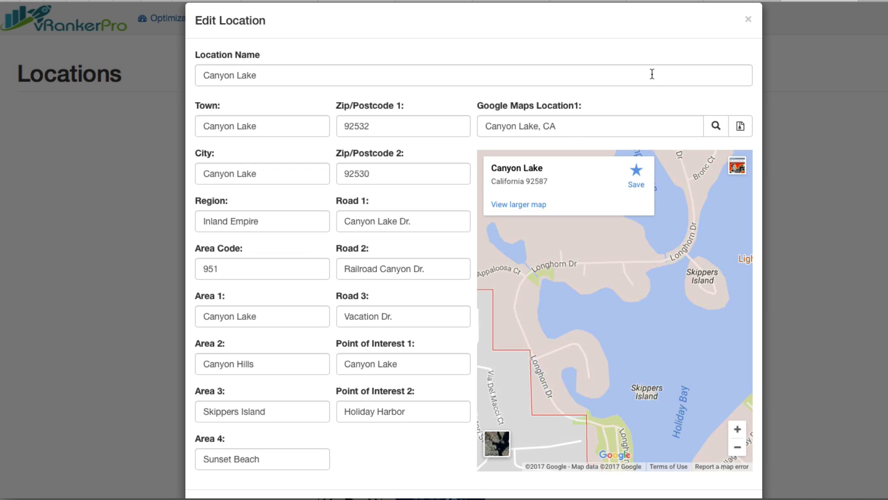
pyautogui.click(748, 20)
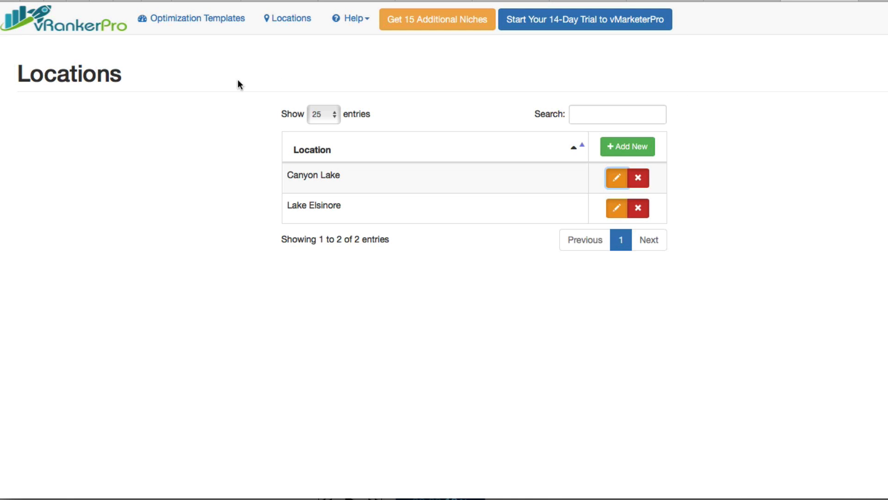
# - In Optimization Templates, choose the Roofers niche and the keyword "Emergency Roofing Repairs TOWN"
pyautogui.click(210, 22)
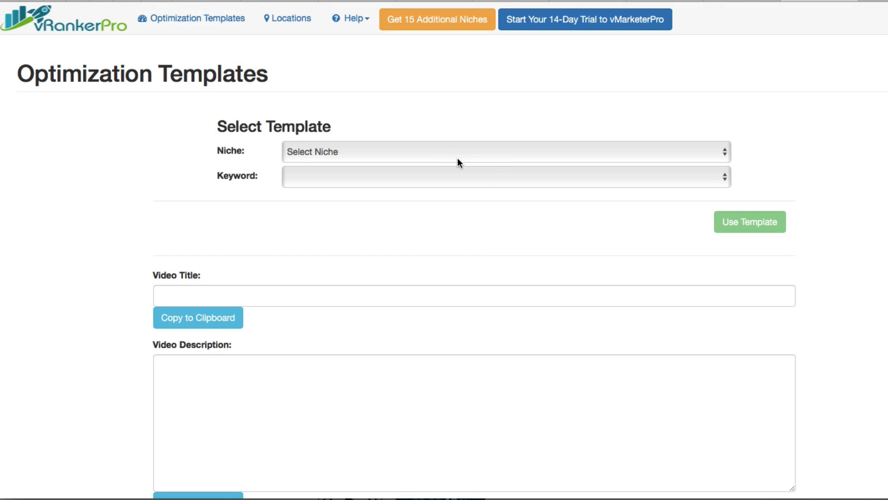
pyautogui.click(389, 151)
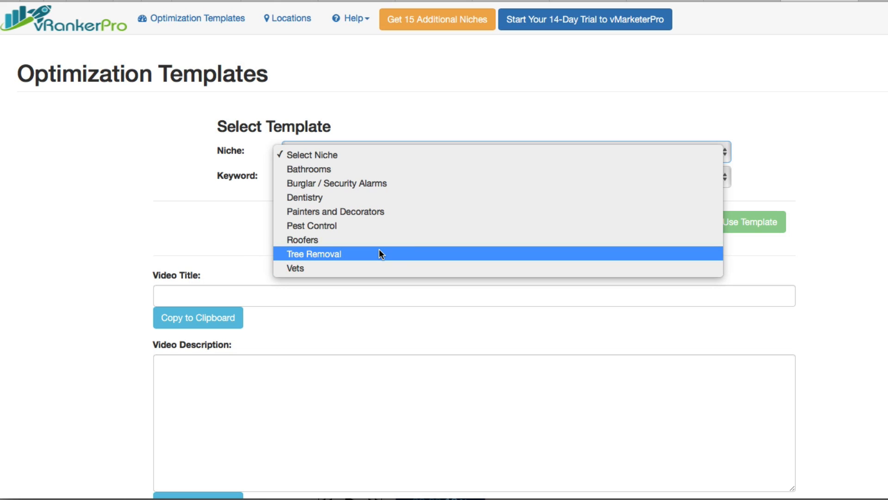
pyautogui.click(309, 240)
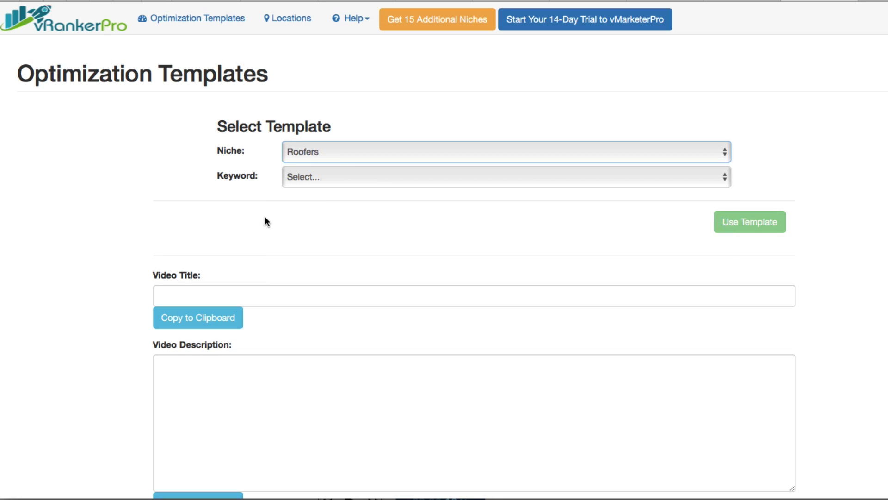
pyautogui.click(342, 178)
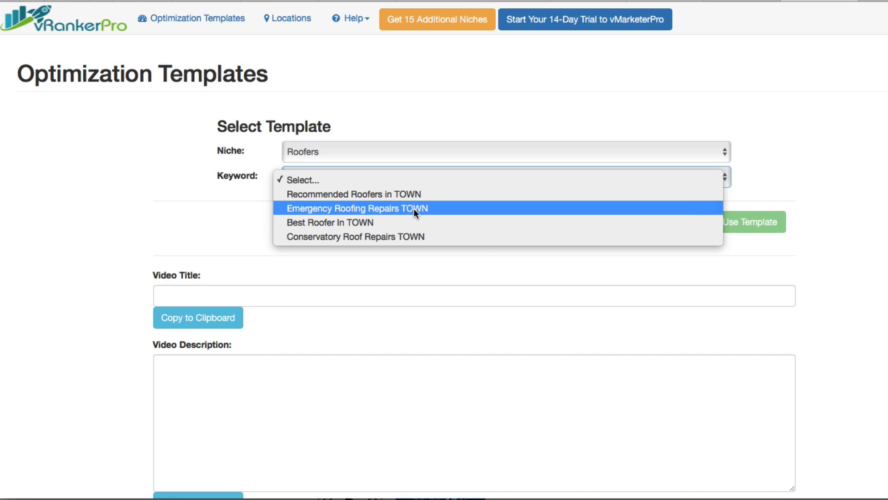
pyautogui.click(402, 209)
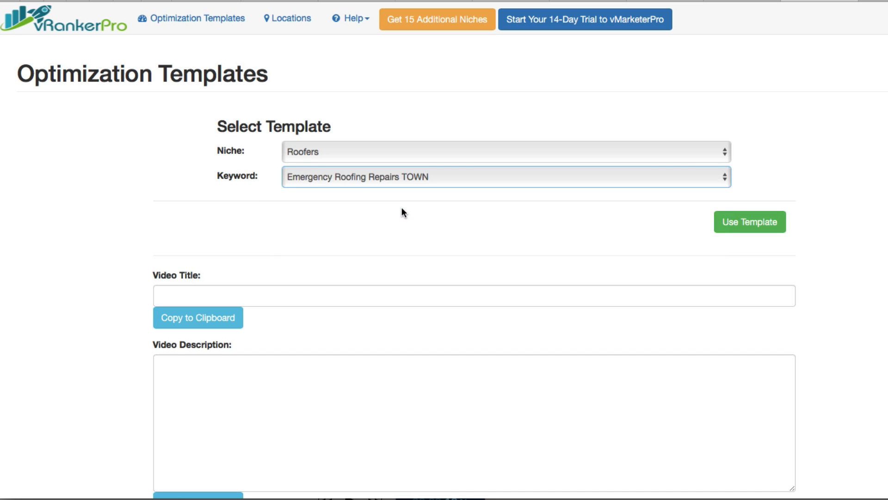
# - Open the chosen template for use and load the saved Lake Elsinore location into it
pyautogui.scroll(-4, 653, 262)
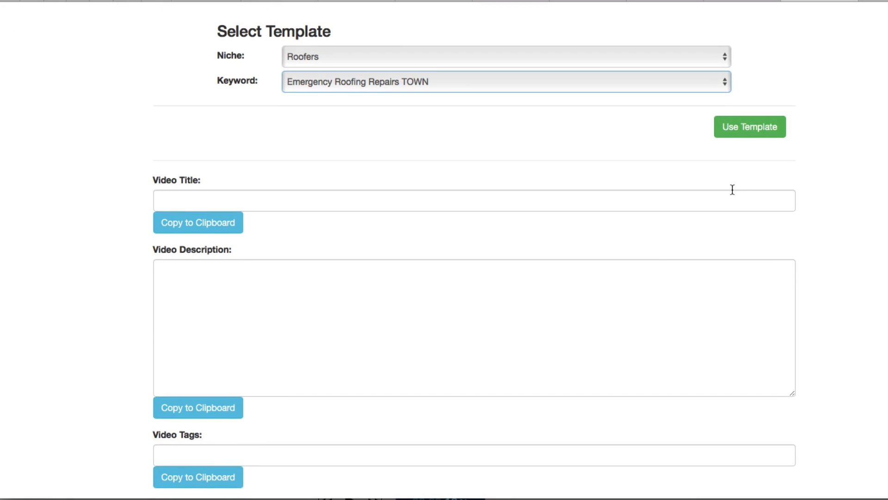
pyautogui.click(749, 134)
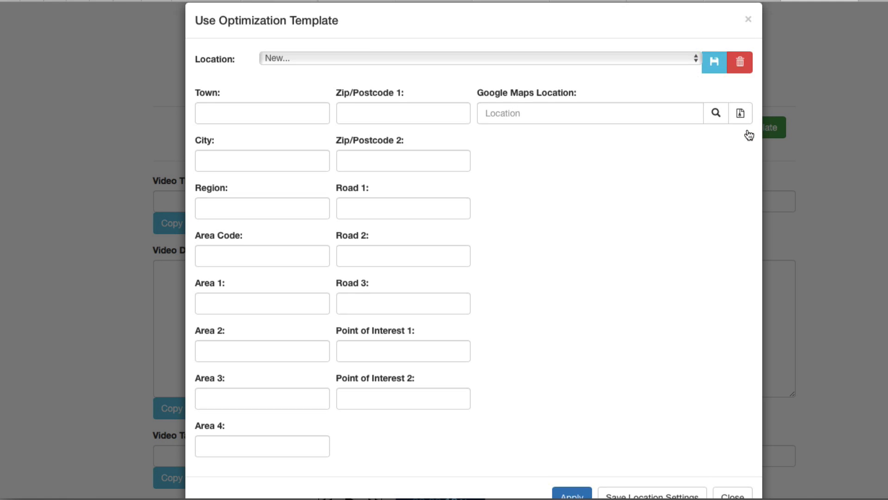
pyautogui.click(365, 59)
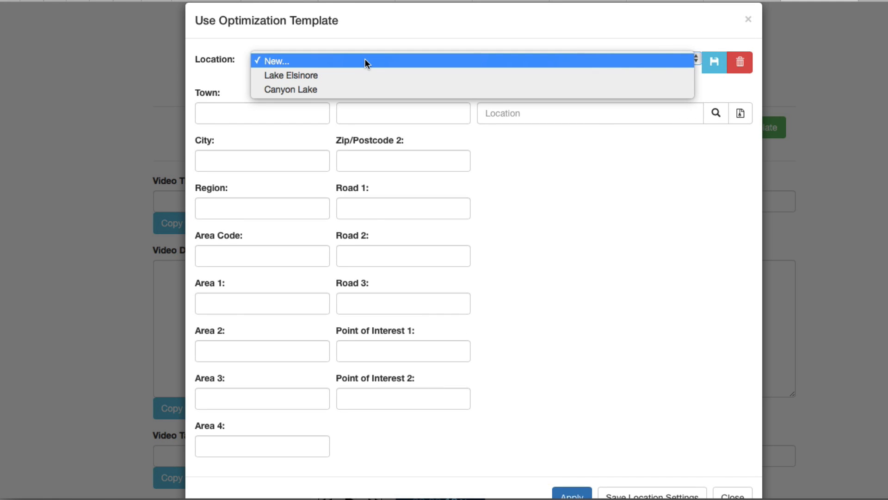
pyautogui.click(312, 76)
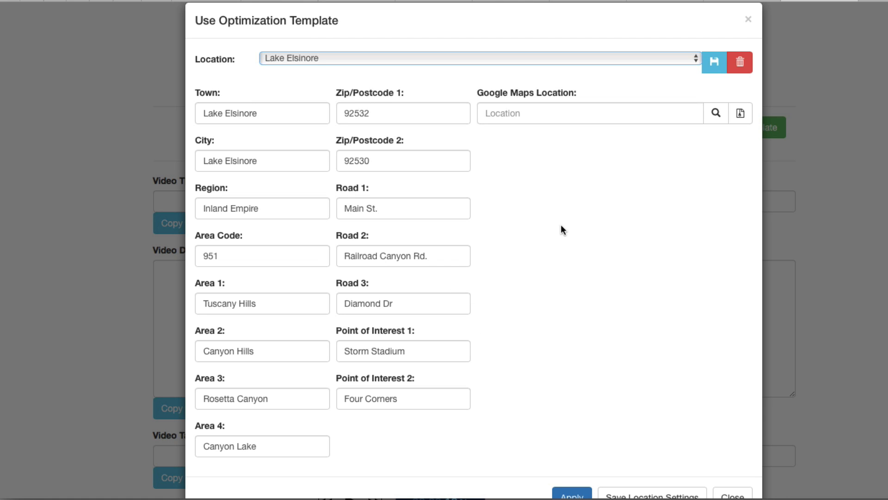
pyautogui.scroll(-1, 561, 230)
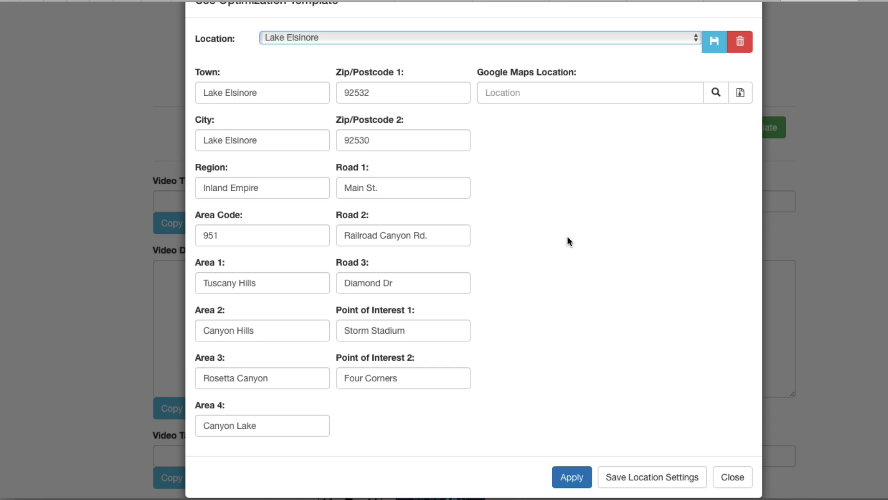
pyautogui.click(462, 37)
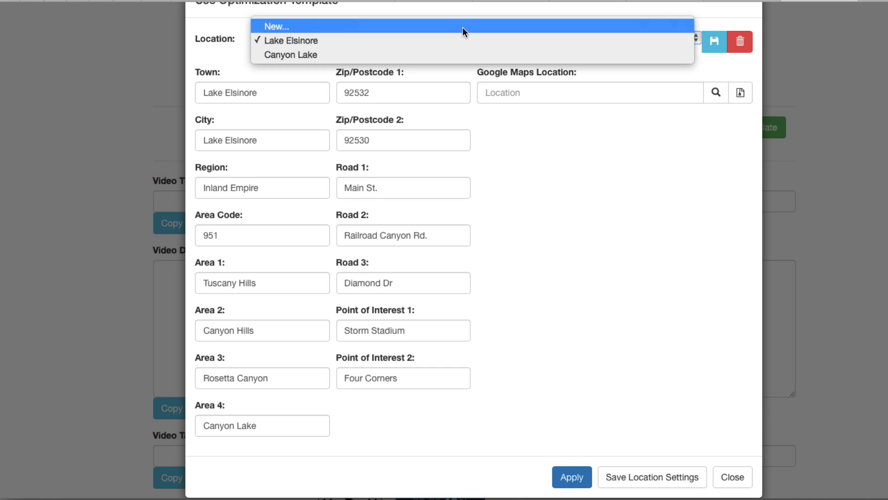
pyautogui.click(462, 28)
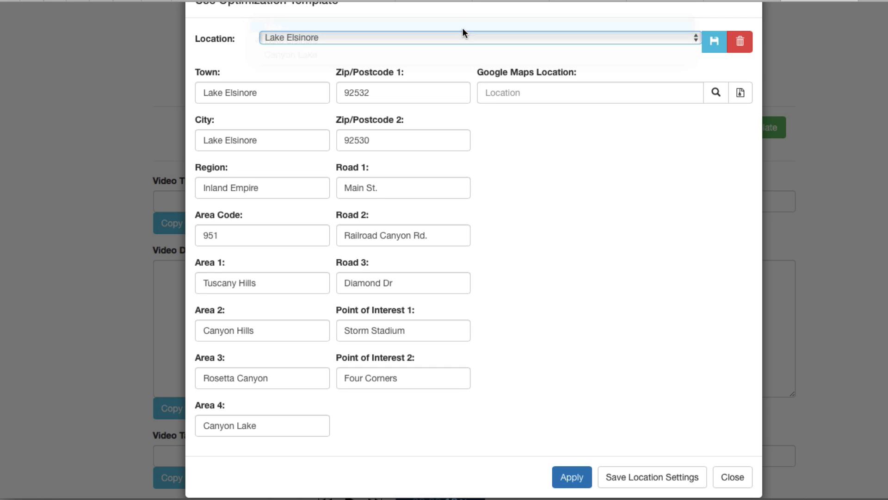
pyautogui.click(425, 39)
pyautogui.click(422, 53)
# - Apply the Lake Elsinore location to the template and enlarge the video description box
pyautogui.click(573, 477)
pyautogui.moveTo(792, 394); pyautogui.dragTo(810, 458)
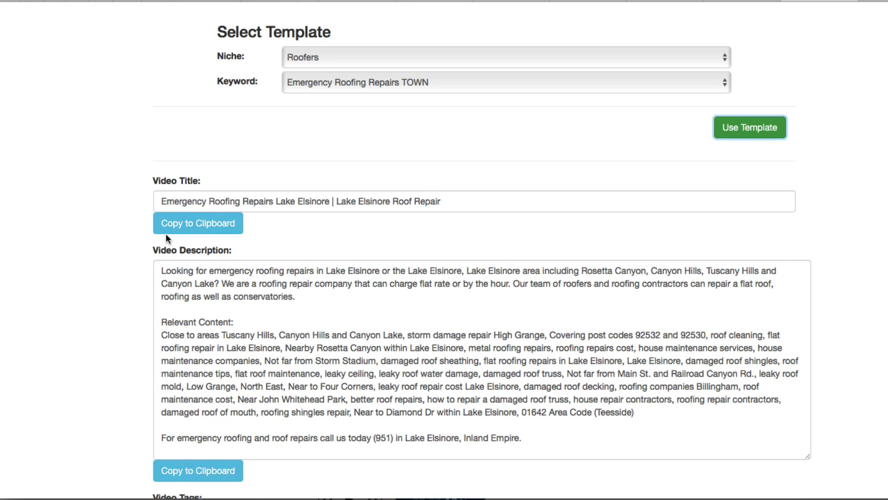
# - Examine the generated video tags and the location wording in the video description
pyautogui.scroll(-3, 261, 301)
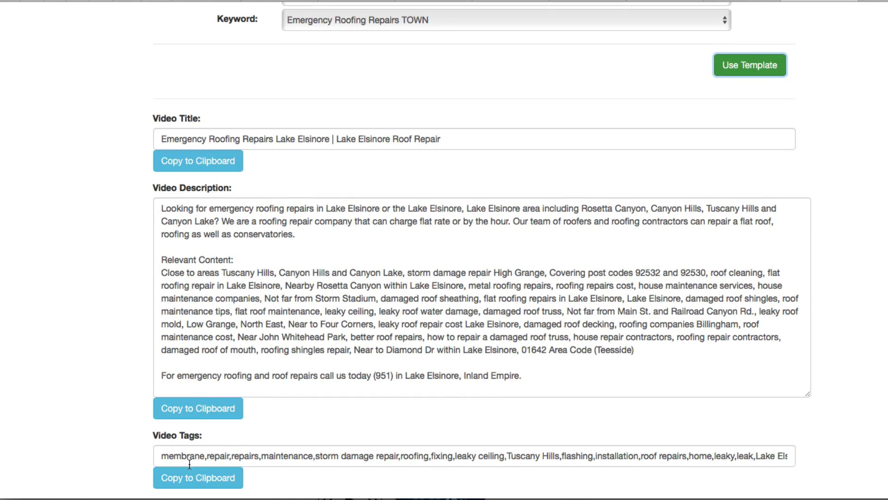
pyautogui.moveTo(230, 456); pyautogui.dragTo(118, 455)
pyautogui.click(232, 456)
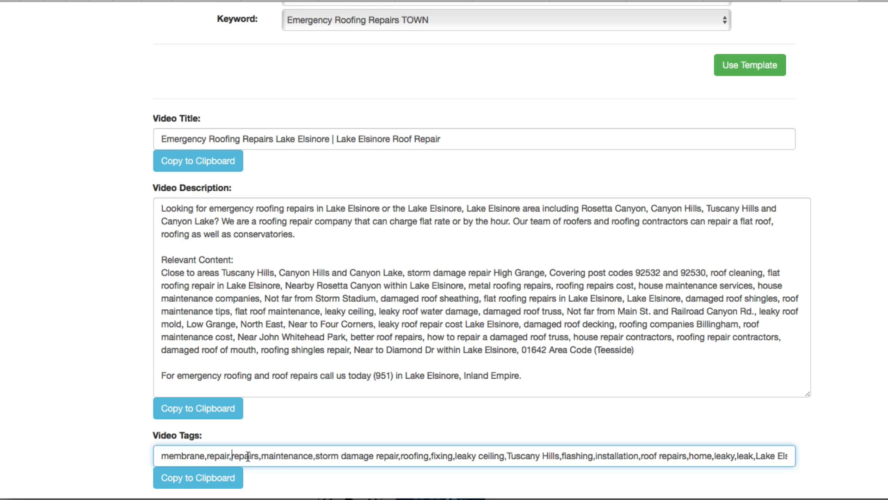
pyautogui.moveTo(328, 456); pyautogui.dragTo(400, 457)
pyautogui.click(479, 455)
pyautogui.scroll(2, 364, 320)
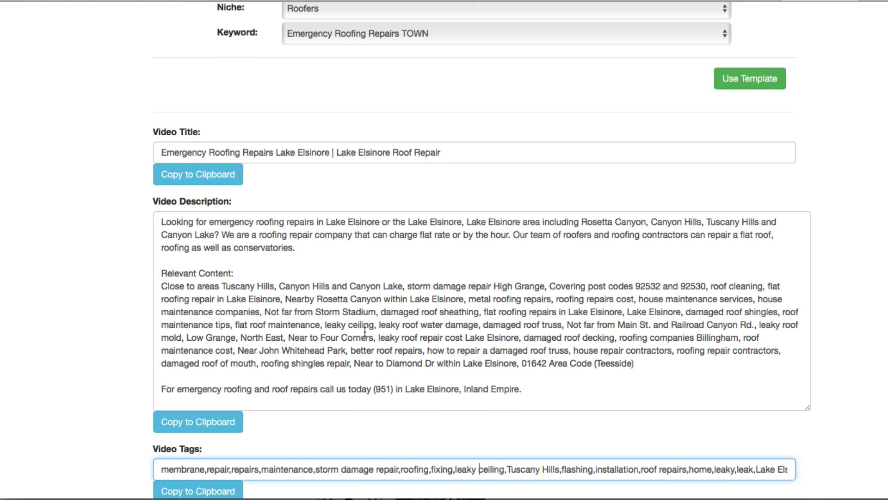
pyautogui.scroll(-2, 396, 281)
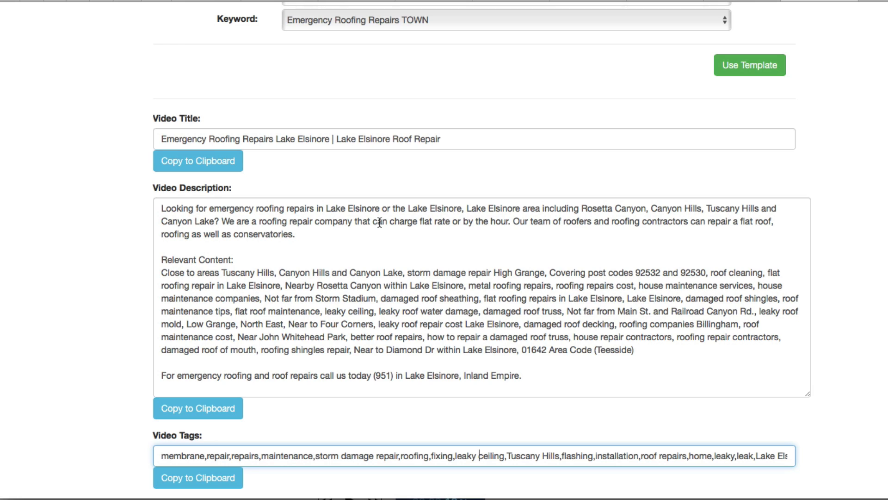
pyautogui.moveTo(393, 208); pyautogui.dragTo(457, 212)
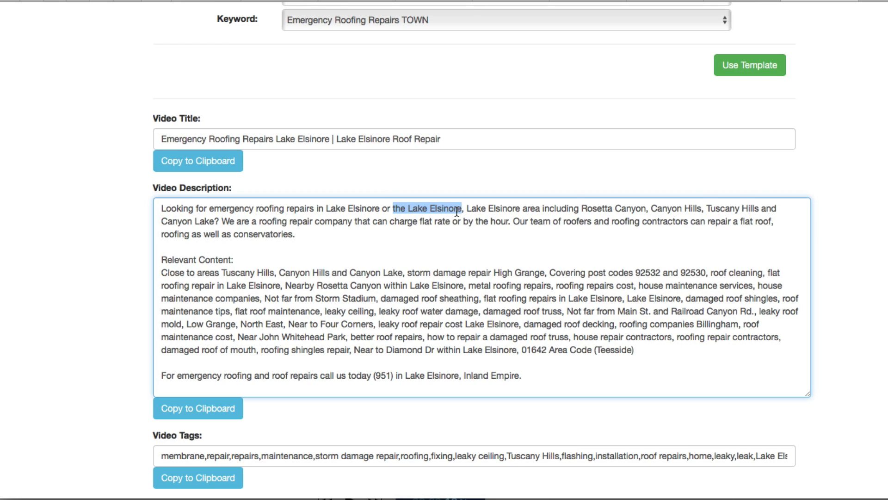
# - Remove the duplicated town name from the video description's opening sentence so it reads "or the Lake Elsinore area including"
pyautogui.press('BackSpace')
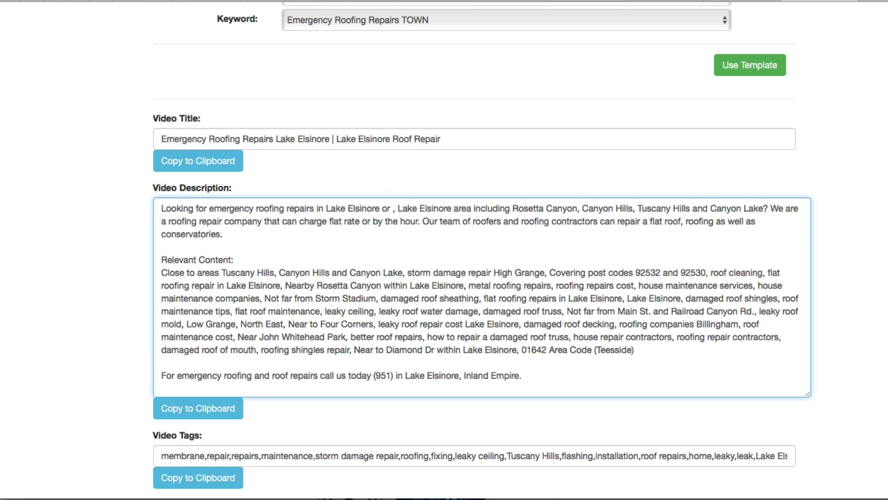
pyautogui.press('BackSpace')
pyautogui.write('the')
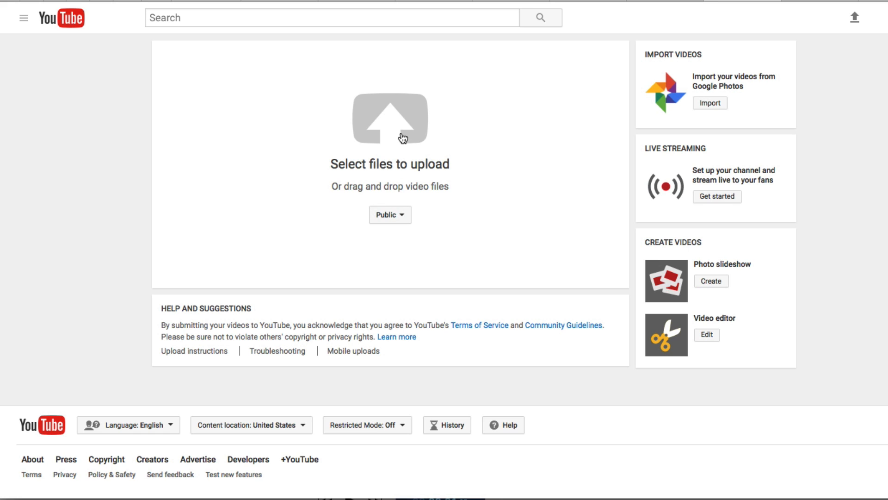
# - Upload Roofer.mp4 from the Roofer folder on the G-DRIVE to YouTube
pyautogui.click(400, 135)
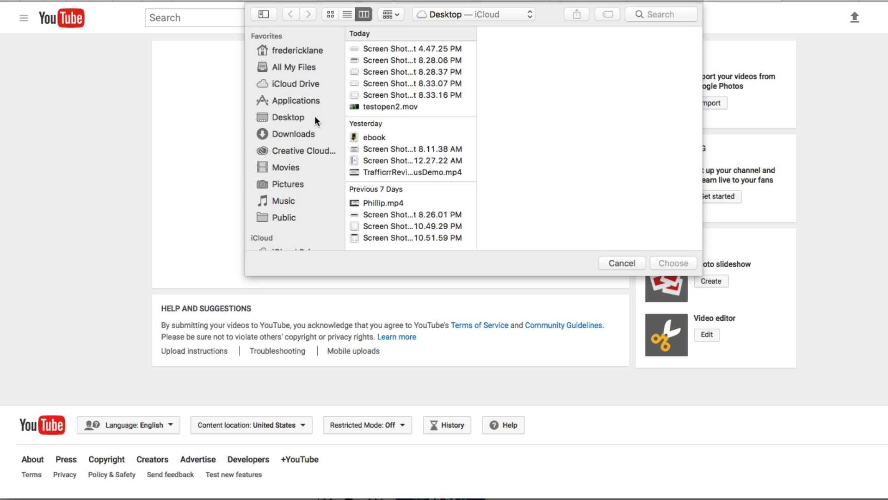
pyautogui.scroll(-5, 300, 137)
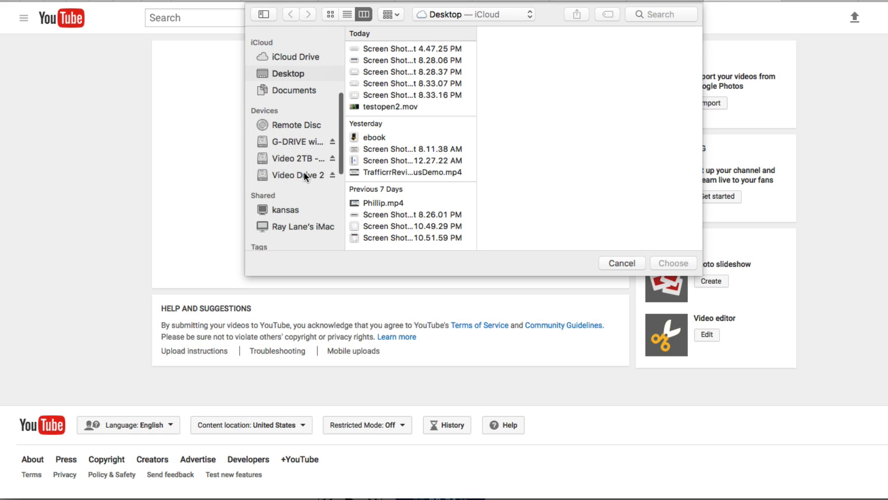
pyautogui.scroll(-1, 302, 170)
pyautogui.click(298, 128)
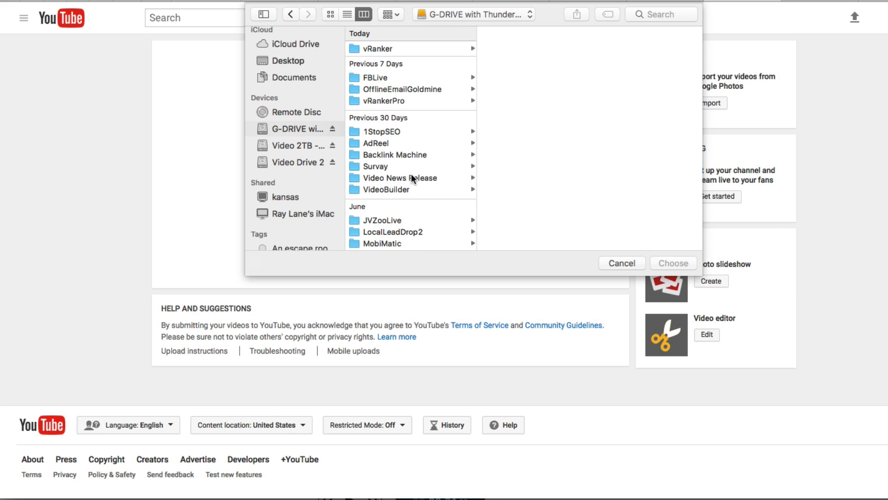
pyautogui.scroll(-5, 411, 175)
pyautogui.scroll(-10, 411, 173)
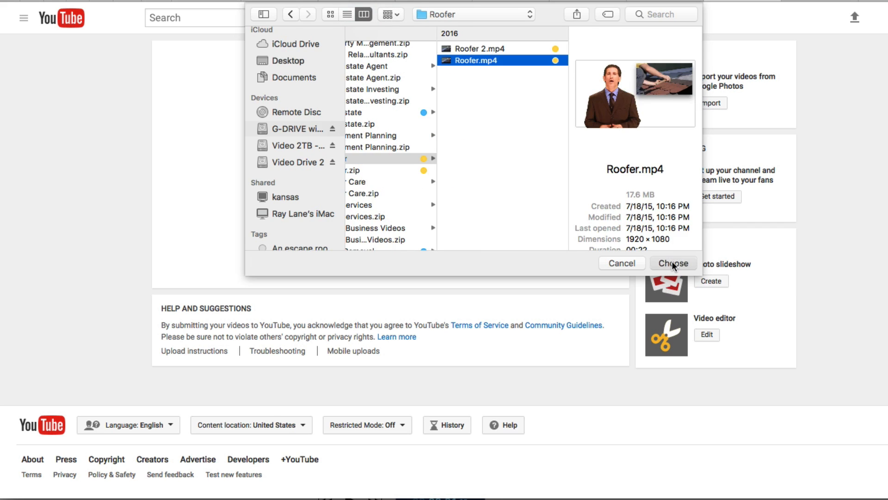
pyautogui.click(672, 262)
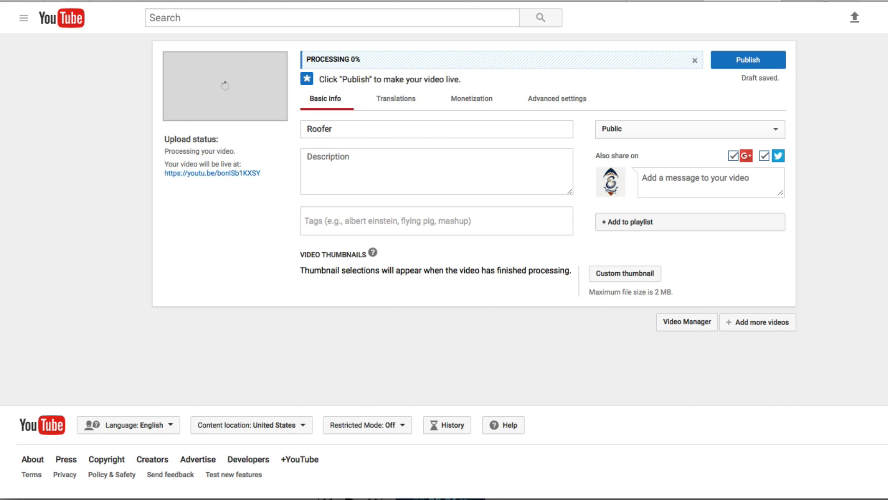
# - Replace the YouTube video's title with the generated title "Emergency Roofing Repairs Lake Elsinore | Lake Elsinore Roof Repair"
pyautogui.click(819, 2)
pyautogui.click(204, 162)
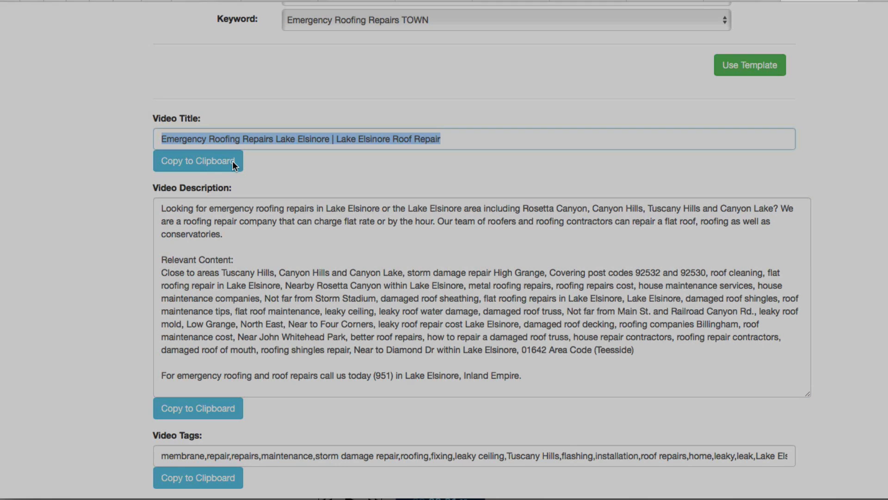
pyautogui.click(558, 272)
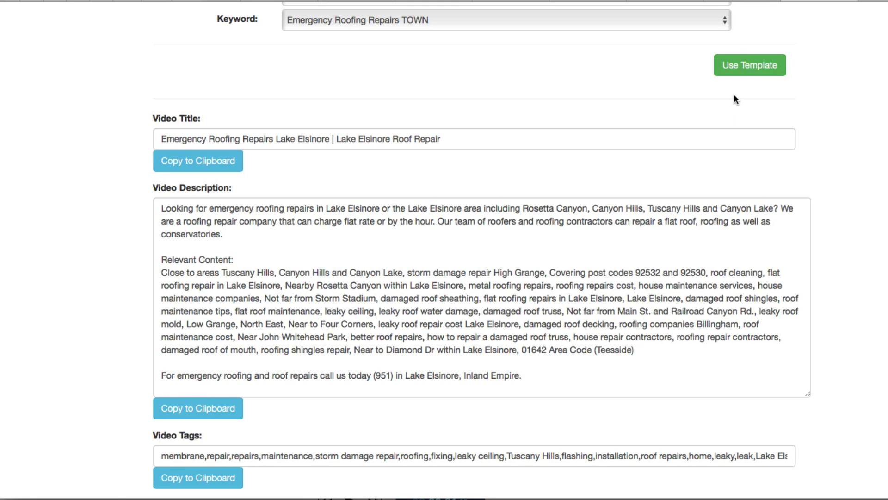
pyautogui.click(756, 2)
pyautogui.click(410, 131)
pyautogui.press('super+v')
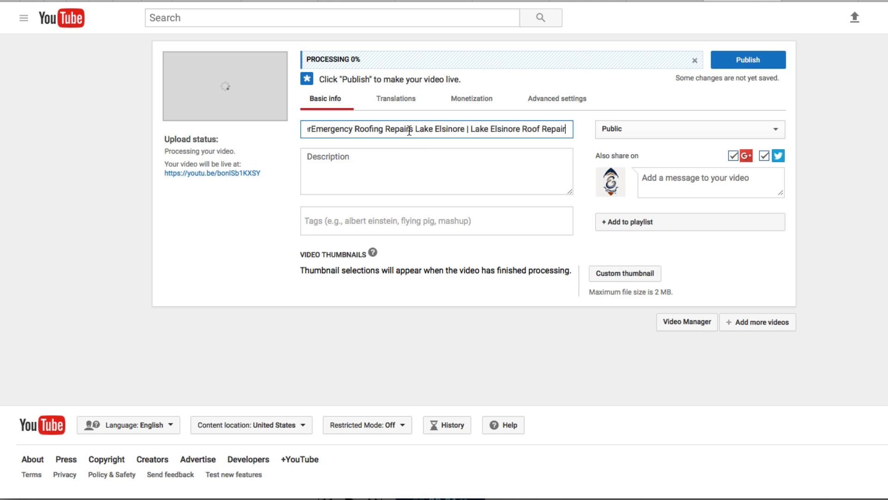
pyautogui.press('super+a')
pyautogui.press('BackSpace')
pyautogui.press('super+v')
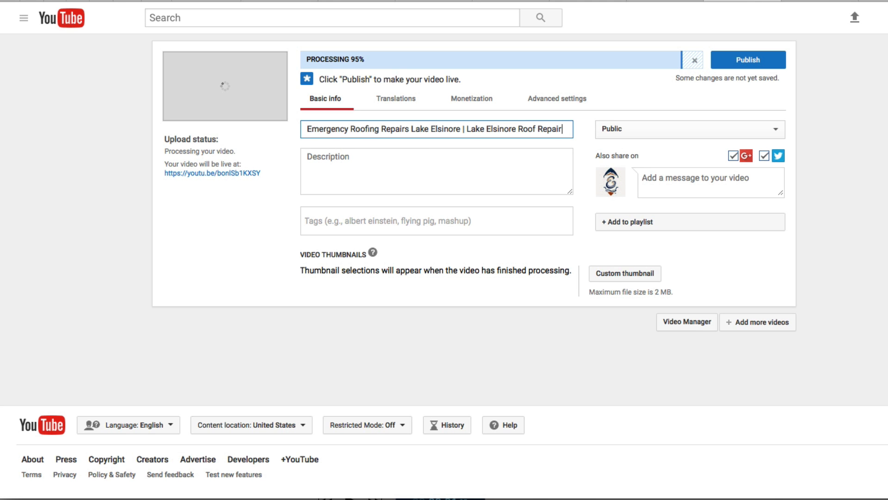
# - Copy the full generated video description from the template page into the YouTube video's description
pyautogui.click(368, 166)
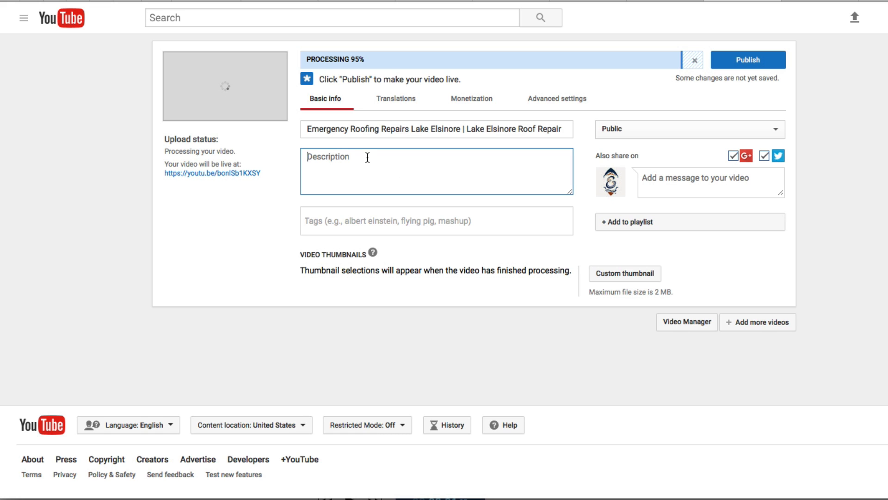
pyautogui.click(797, 6)
pyautogui.click(393, 255)
pyautogui.hotkey('ctrl', 'a')
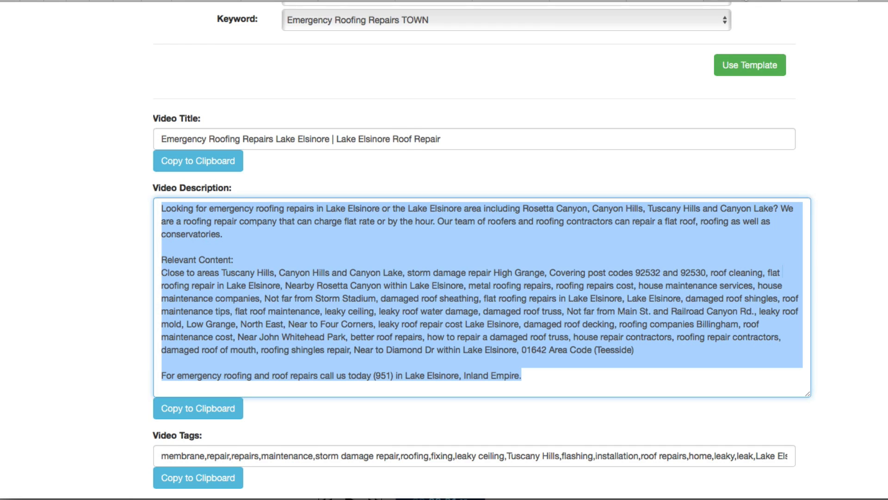
pyautogui.click(744, 1)
pyautogui.hotkey('ctrl', 'v')
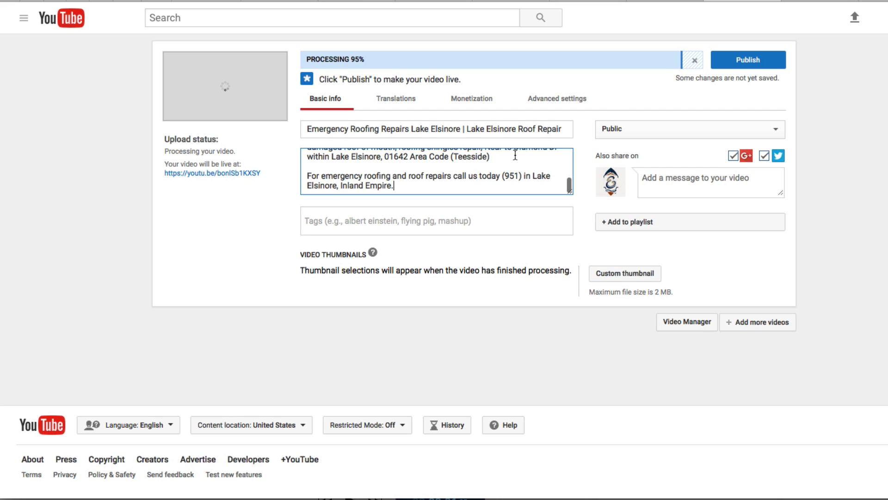
# - Copy the generated video tags from the template page into the YouTube video's tags
pyautogui.click(821, 1)
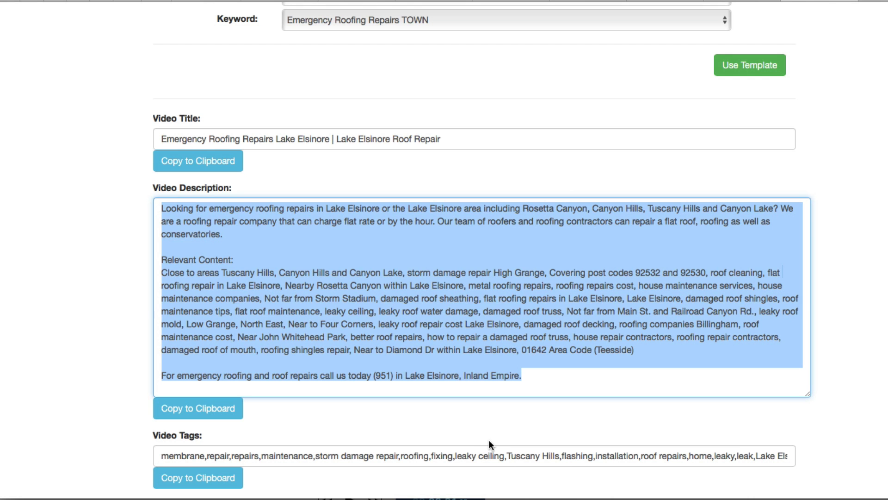
pyautogui.scroll(1, 208, 468)
pyautogui.scroll(-1, 213, 477)
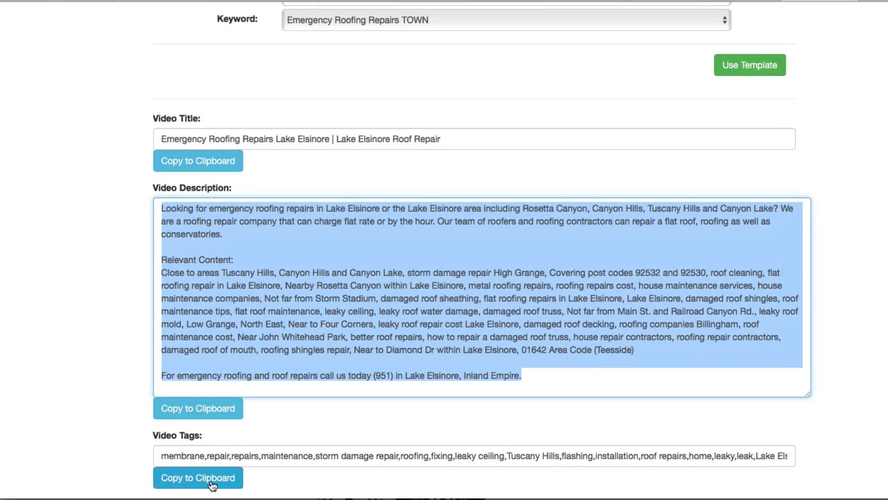
pyautogui.click(213, 484)
pyautogui.click(425, 335)
pyautogui.click(740, 2)
pyautogui.click(380, 222)
pyautogui.hotkey('ctrl', 'v')
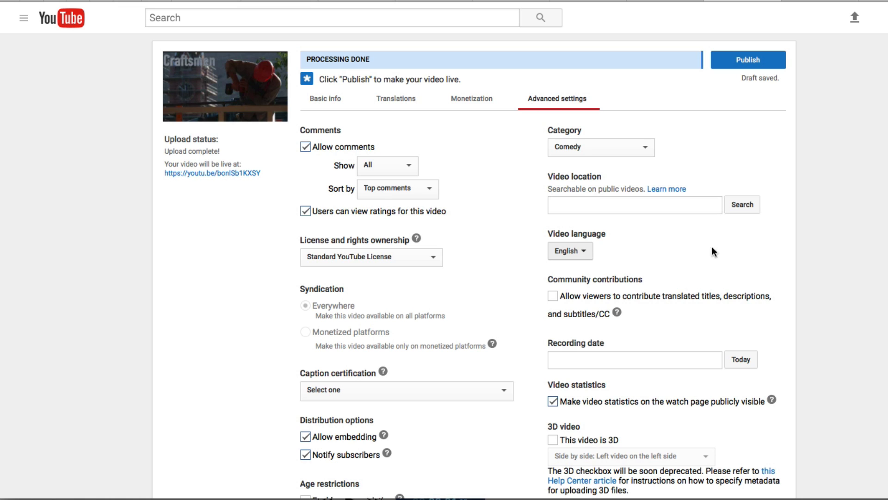
# - Fill in the advanced settings with video location 92532, video language English and today's recording date, August 9, 2017
pyautogui.click(632, 204)
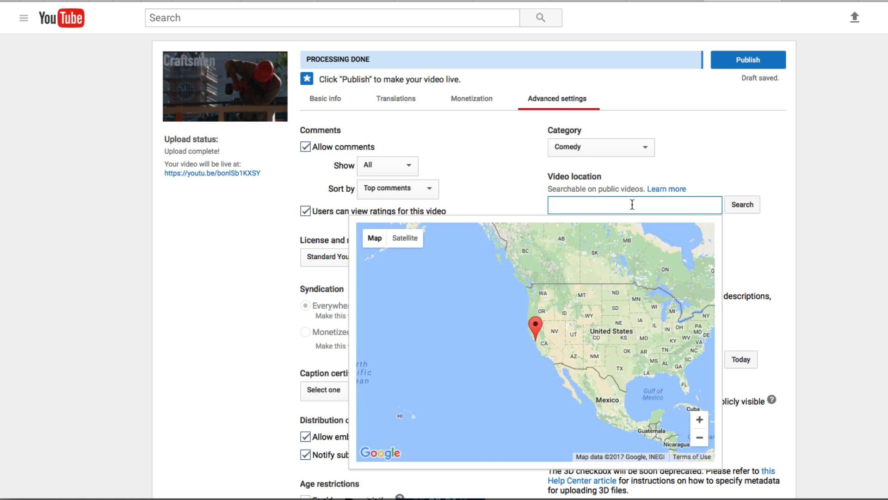
pyautogui.write('92532')
pyautogui.click(741, 208)
pyautogui.click(763, 255)
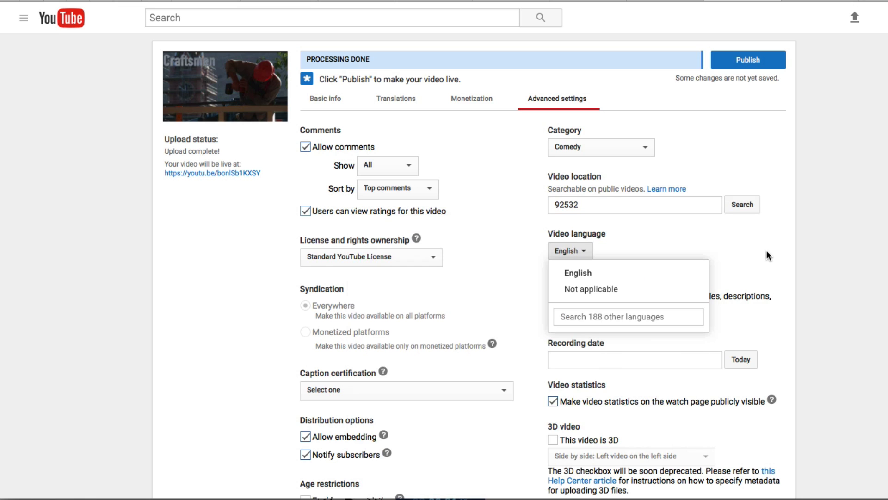
pyautogui.click(617, 274)
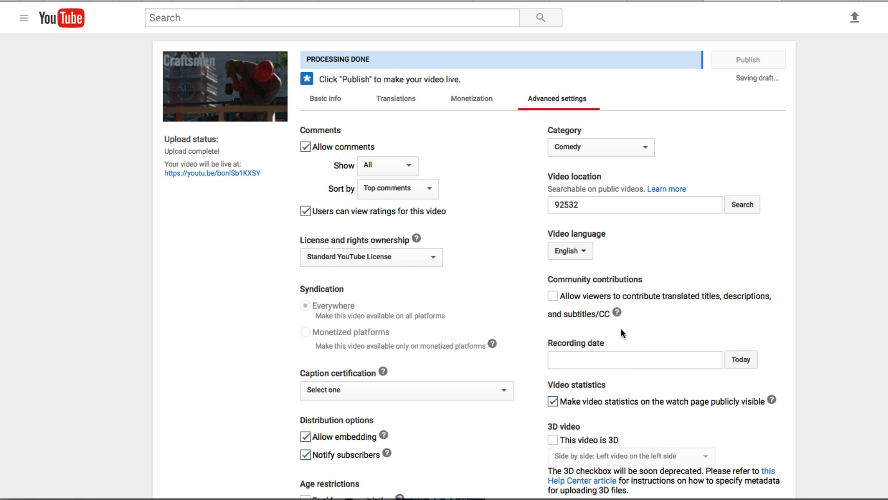
pyautogui.click(739, 365)
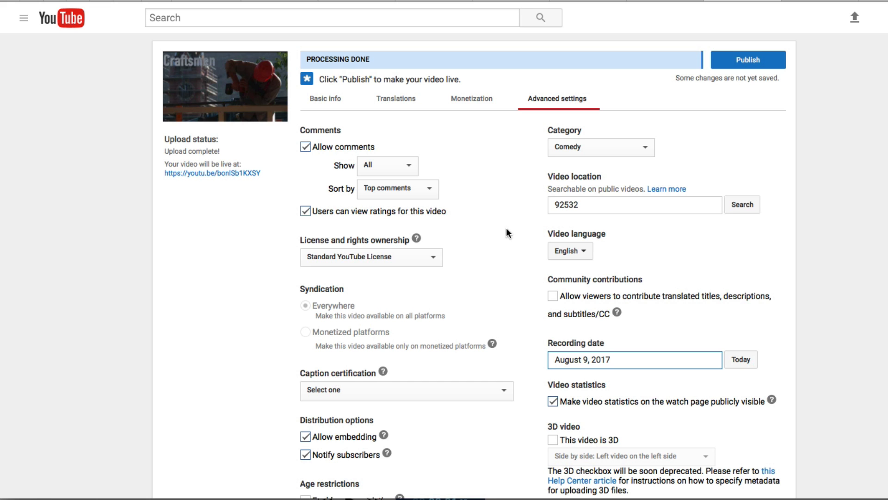
# - Review the remaining advanced settings and publish the roofing video
pyautogui.scroll(-3, 482, 324)
pyautogui.scroll(-2, 482, 324)
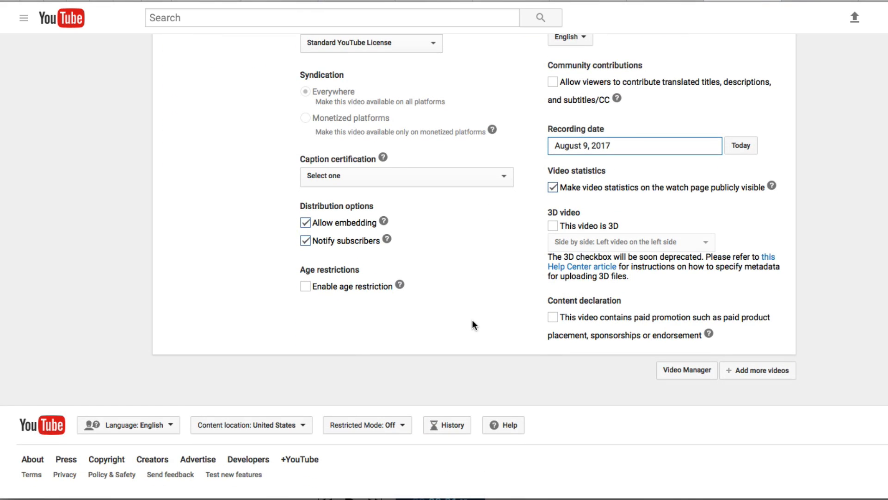
pyautogui.scroll(5, 484, 317)
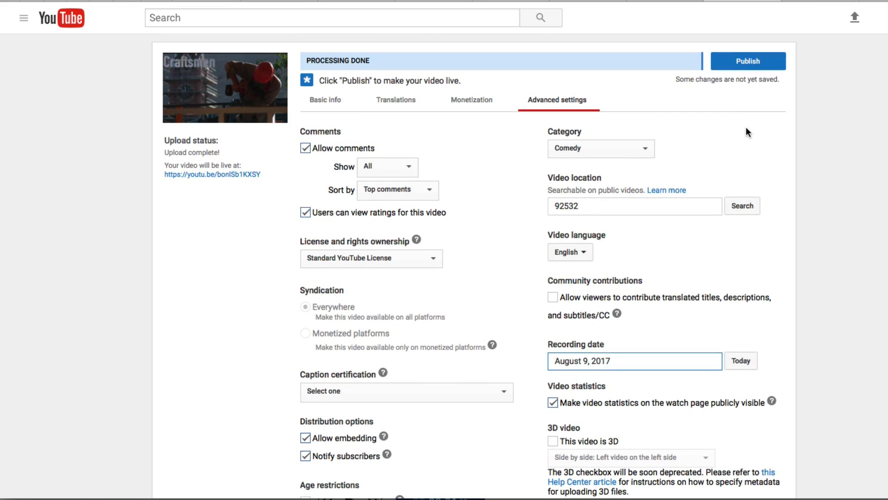
pyautogui.click(748, 60)
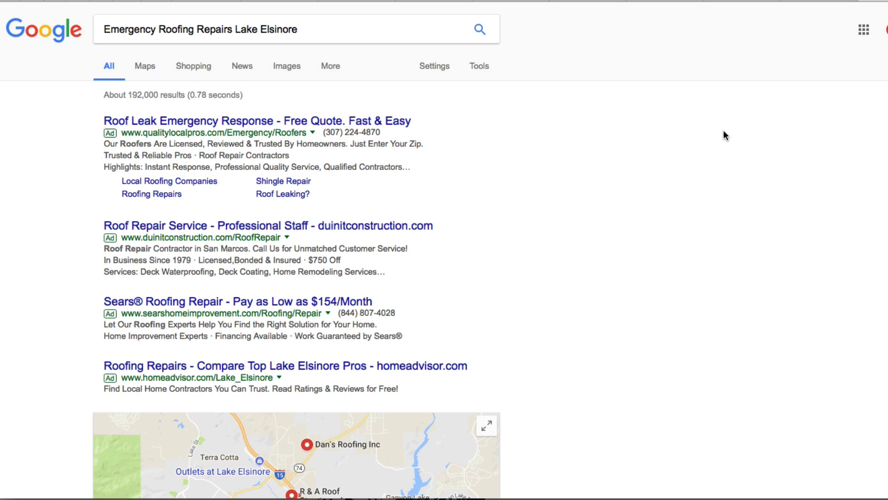
# - Look through the Google results for "Emergency Roofing Repairs Lake Elsinore" to find where the published video ranks
pyautogui.scroll(-12, 724, 131)
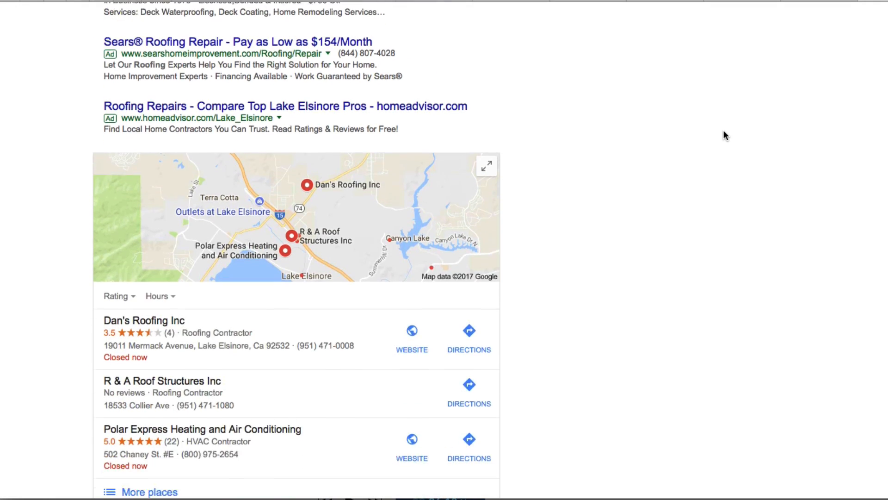
pyautogui.scroll(-3, 704, 143)
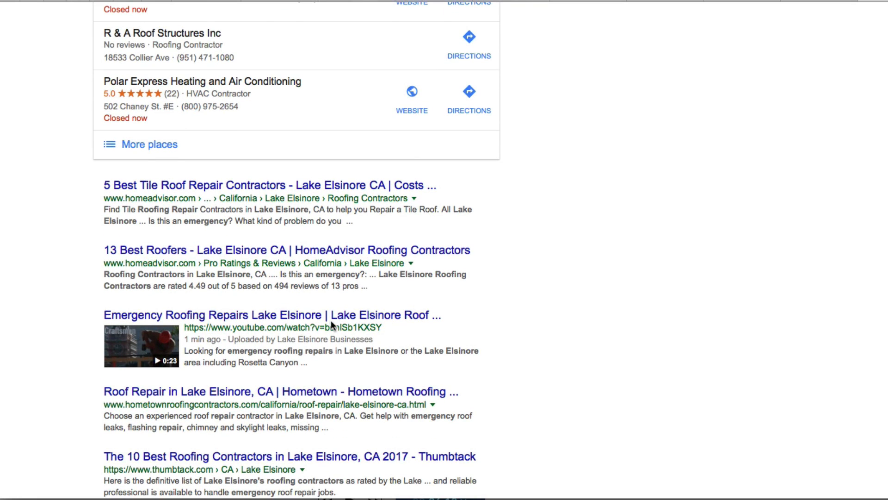
pyautogui.scroll(-3, 333, 320)
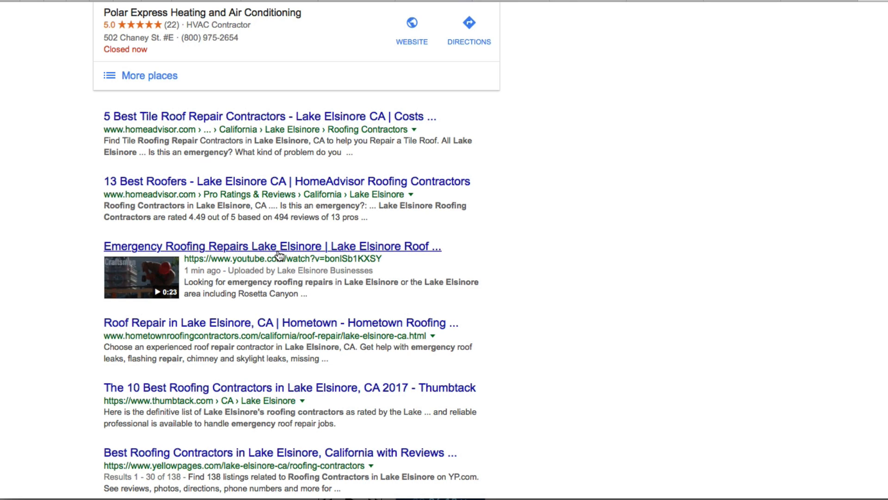
pyautogui.scroll(3, 279, 256)
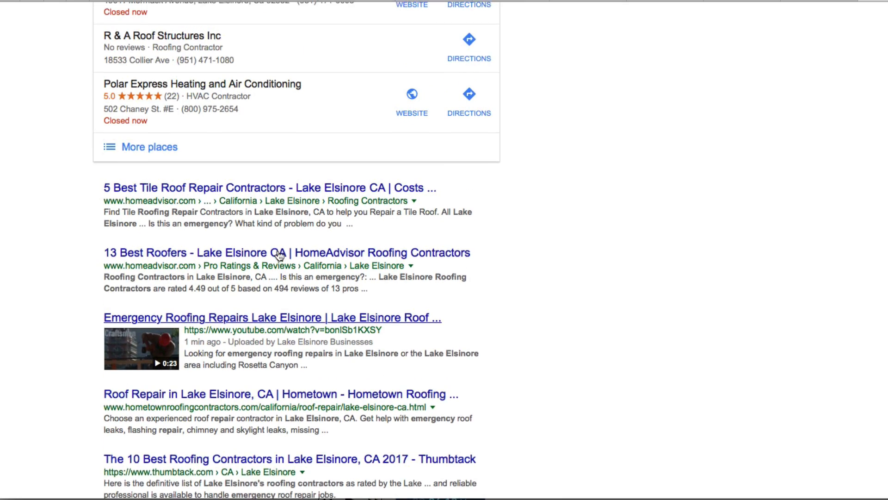
pyautogui.scroll(-2, 278, 253)
pyautogui.scroll(-2, 277, 254)
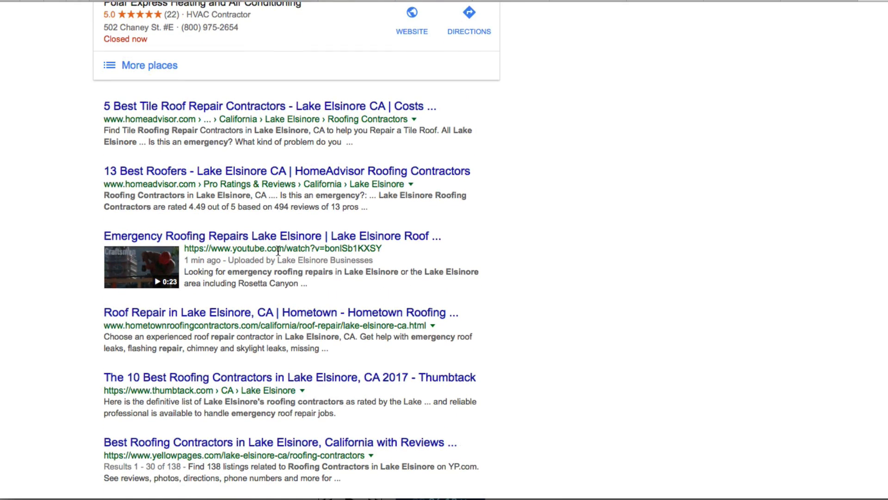